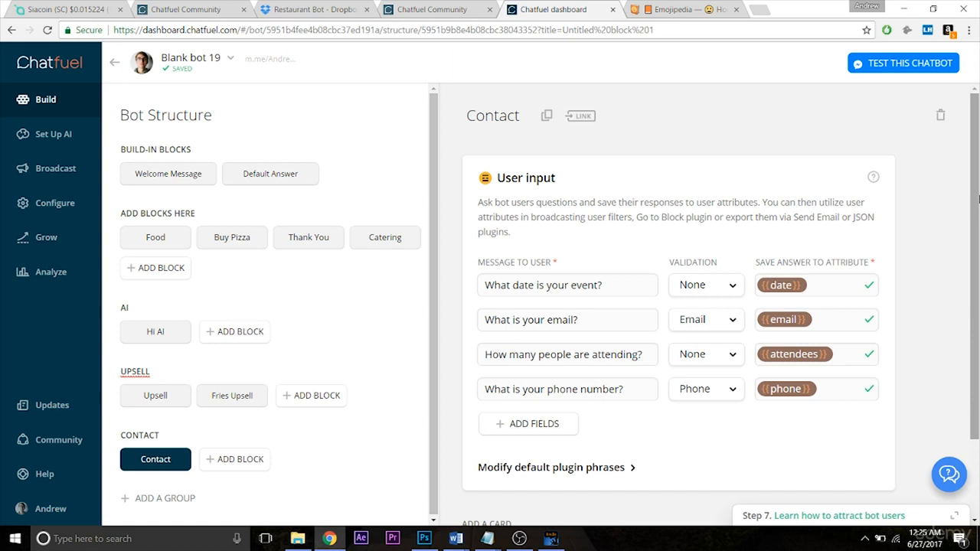
# Add a Send Email plugin card below the User input card in the Contact block.
pyautogui.scroll(-2, 979, 199)
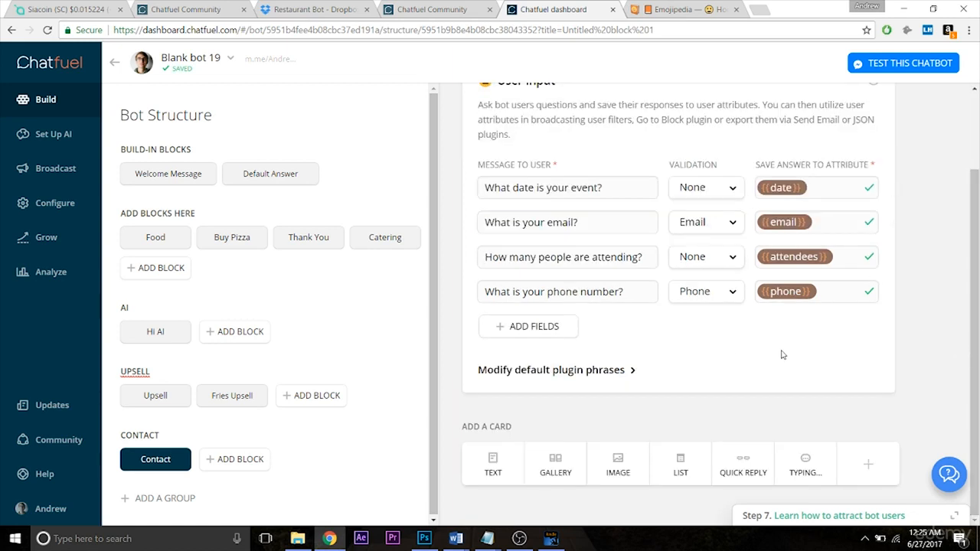
pyautogui.moveTo(978, 349); pyautogui.dragTo(978, 413)
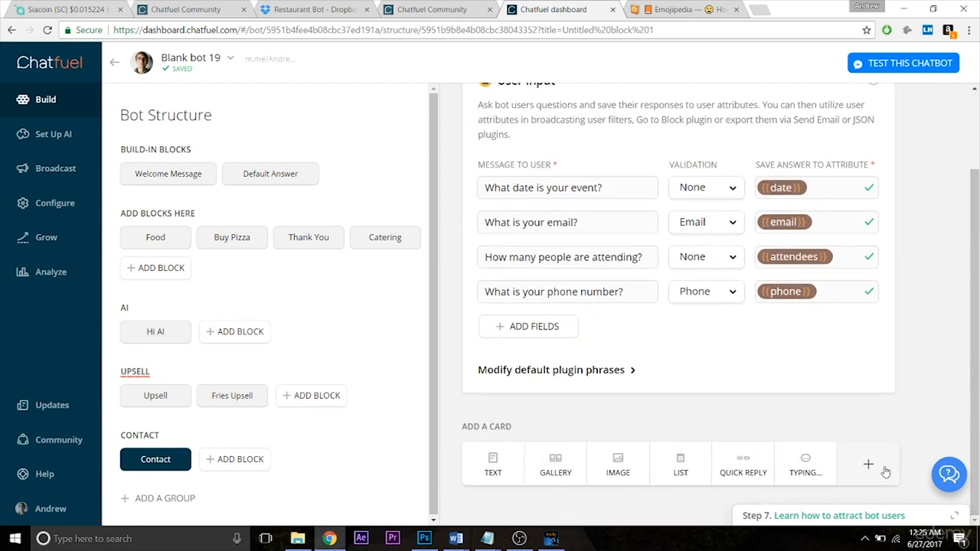
pyautogui.click(885, 471)
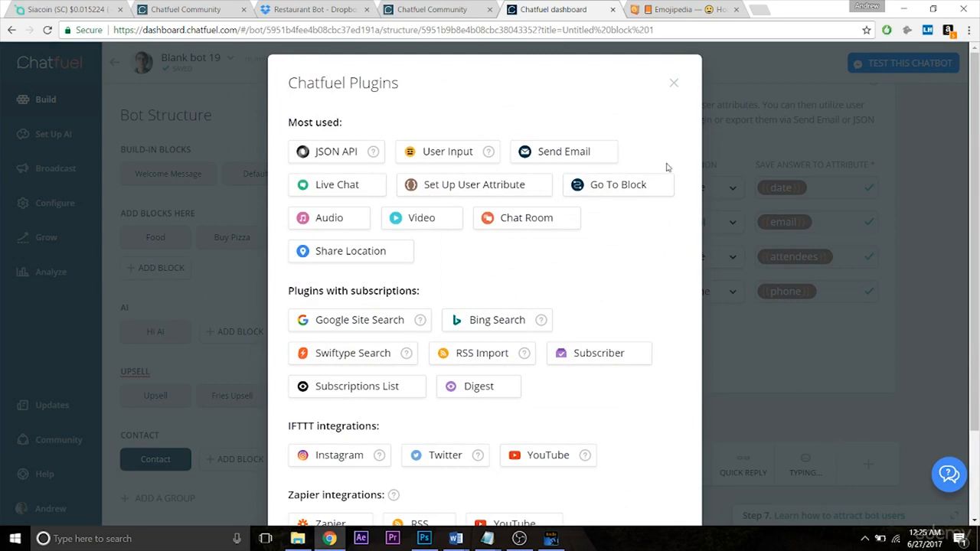
pyautogui.click(571, 161)
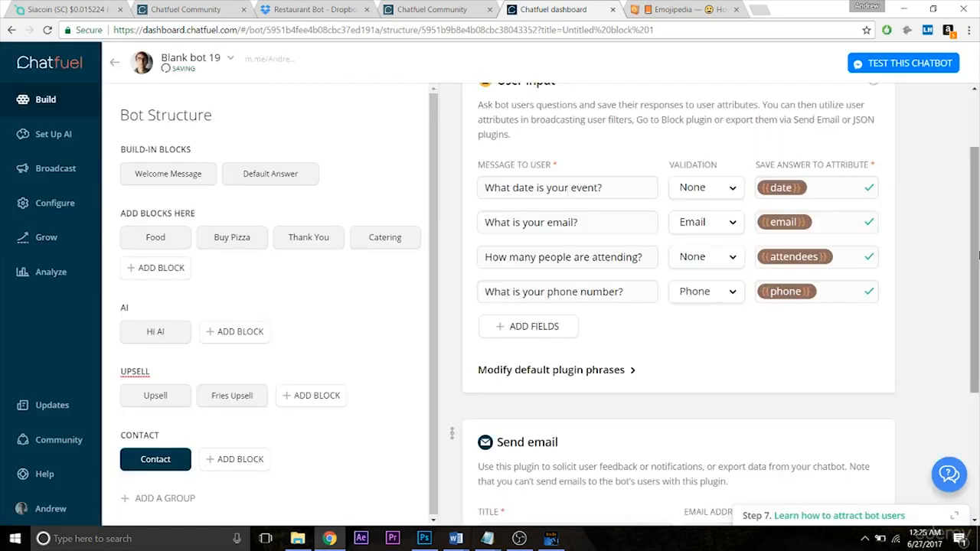
# Title the notification email "New Catering Inquiry" and fill in the recipient's email address.
pyautogui.moveTo(978, 253); pyautogui.dragTo(978, 383)
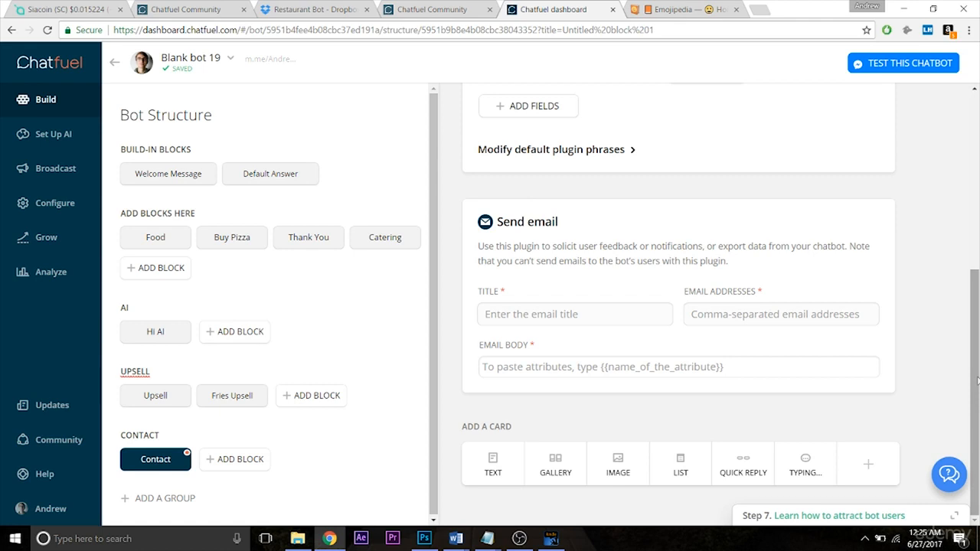
pyautogui.moveTo(976, 380)
pyautogui.mouseDown()
pyautogui.moveTo(975, 240)
pyautogui.moveTo(975, 362)
pyautogui.mouseUp()
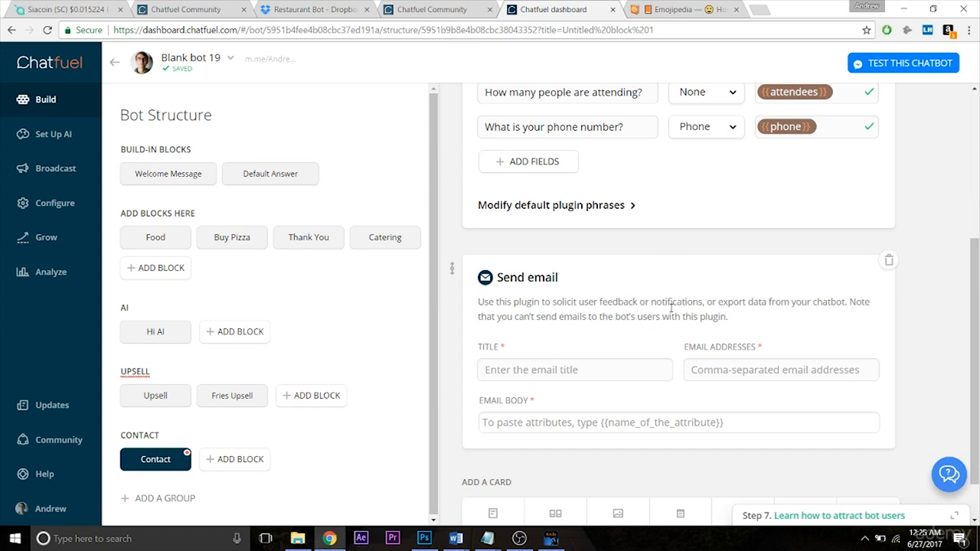
pyautogui.moveTo(978, 321); pyautogui.dragTo(978, 238)
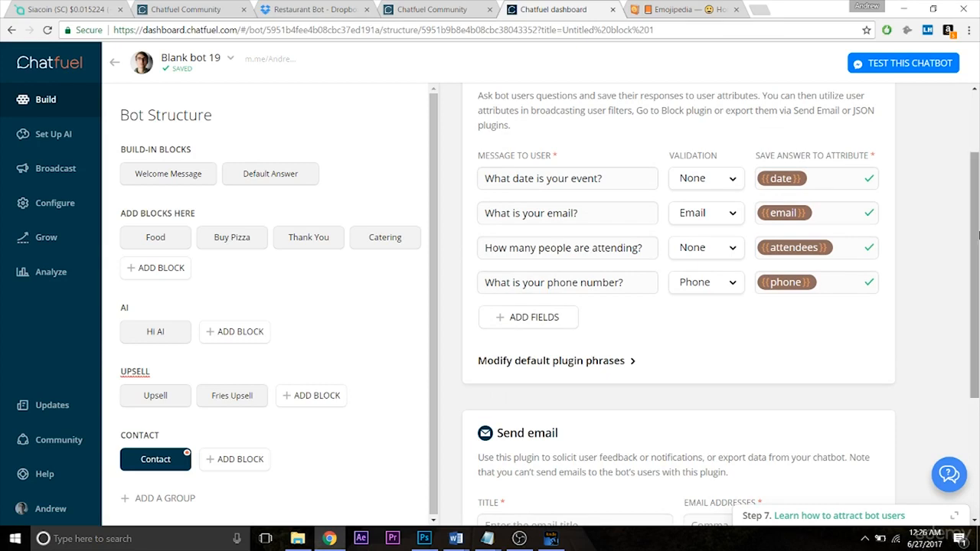
pyautogui.moveTo(978, 236); pyautogui.dragTo(978, 309)
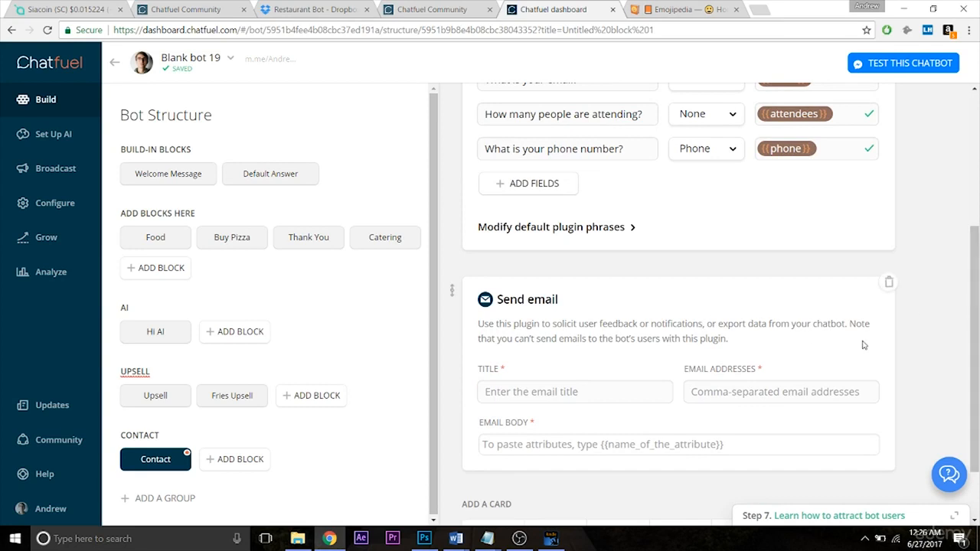
pyautogui.moveTo(977, 340); pyautogui.dragTo(978, 416)
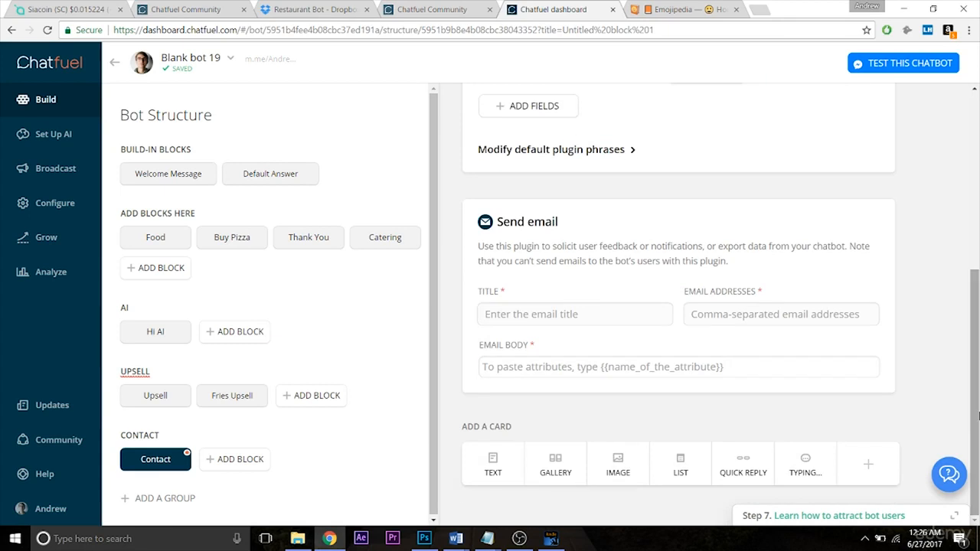
pyautogui.click(558, 321)
pyautogui.write('New Catering Order')
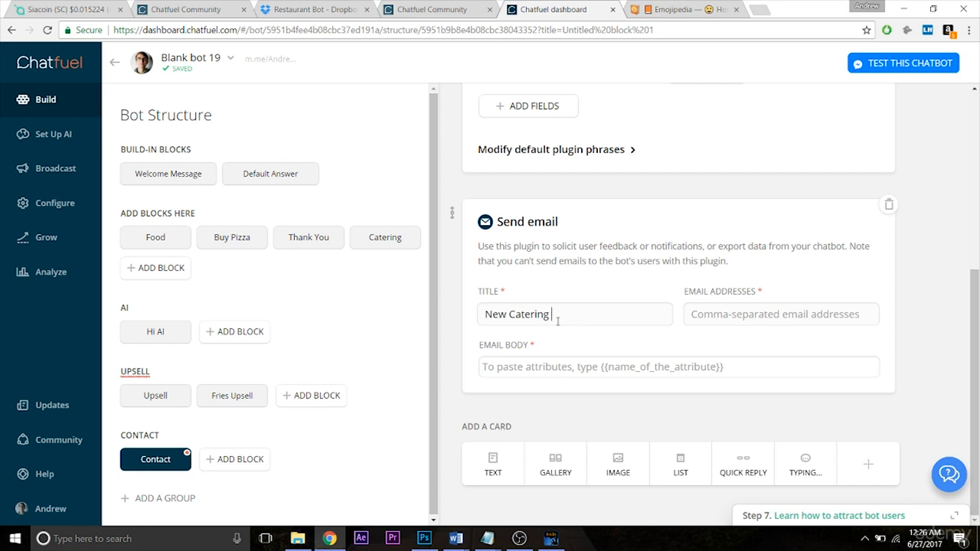
pyautogui.press('BackSpace')
pyautogui.press('BackSpace')
pyautogui.press('BackSpace')
pyautogui.press('BackSpace')
pyautogui.press('BackSpace')
pyautogui.write('Inquiry')
pyautogui.click(785, 317)
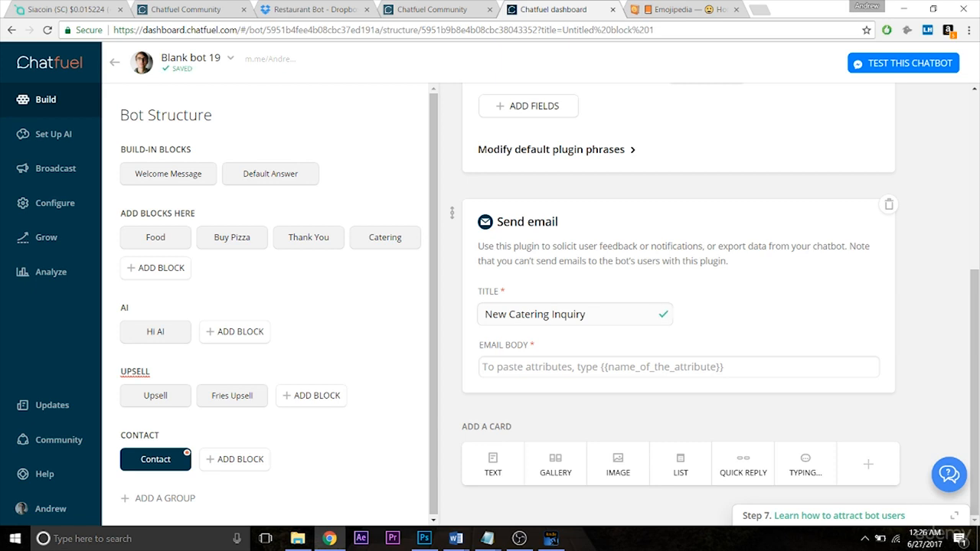
# Start the email body with a "Name:" line containing the {{first name}} and {{last name}} attributes.
pyautogui.click(684, 366)
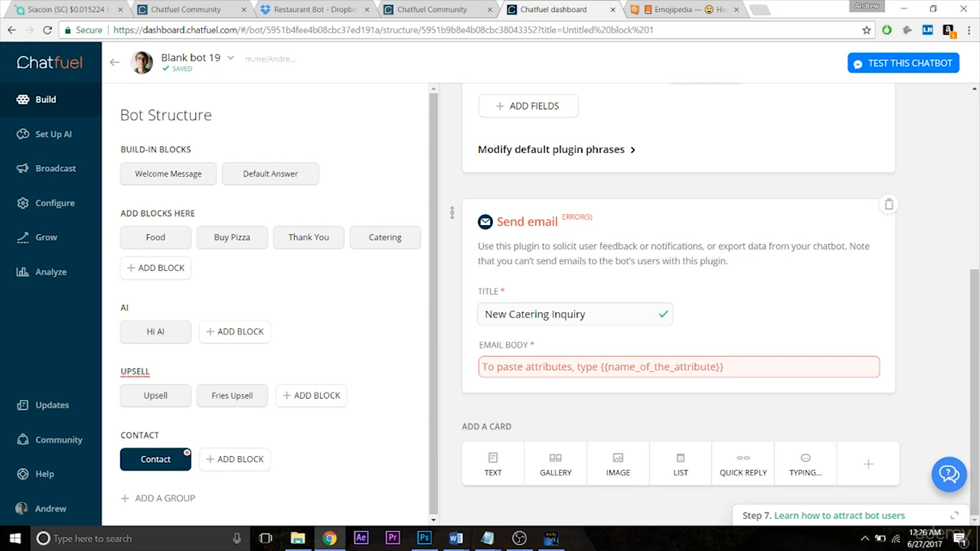
pyautogui.click(679, 367)
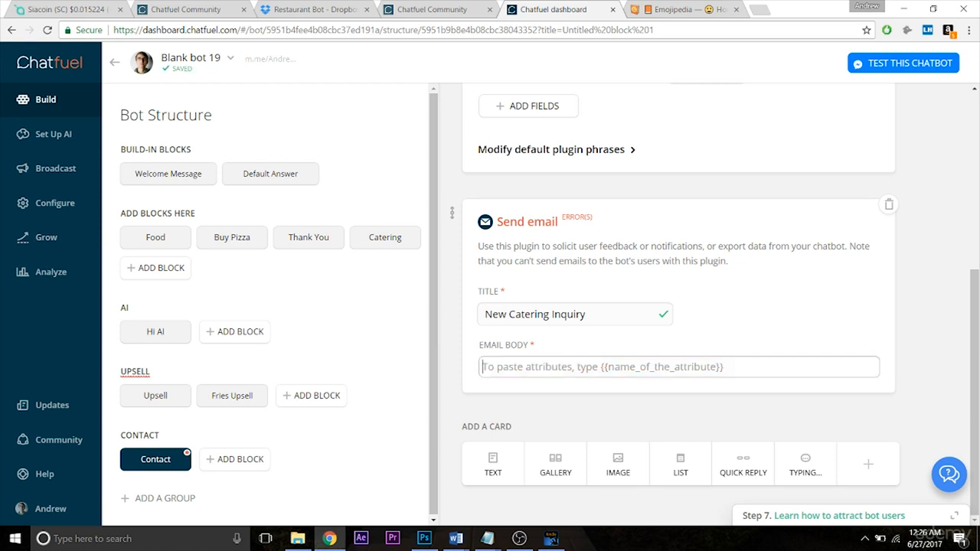
pyautogui.click(912, 325)
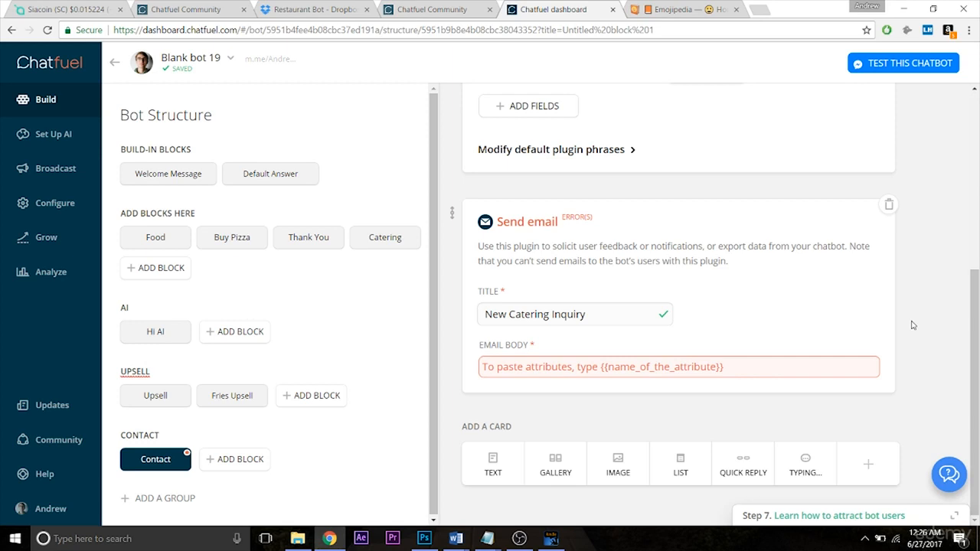
pyautogui.click(679, 367)
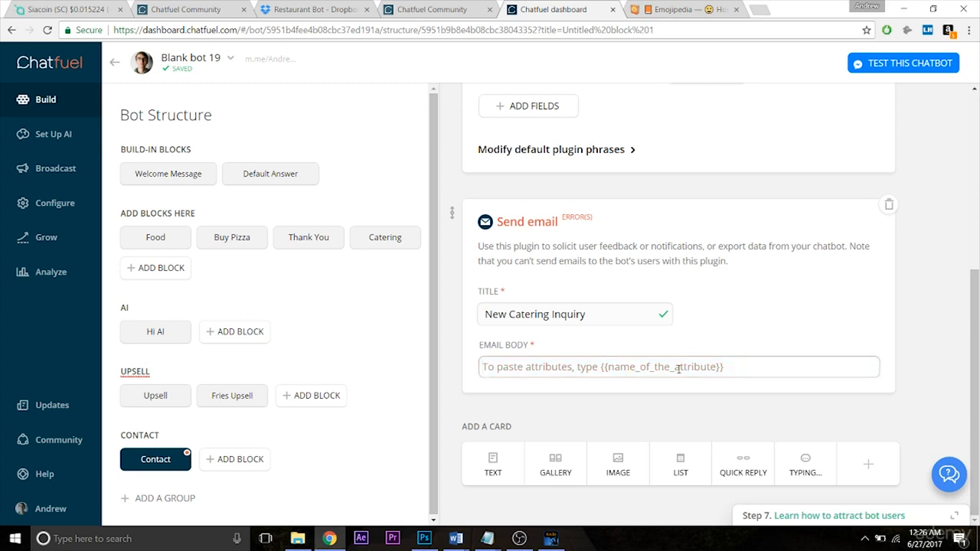
pyautogui.moveTo(978, 394); pyautogui.dragTo(979, 225)
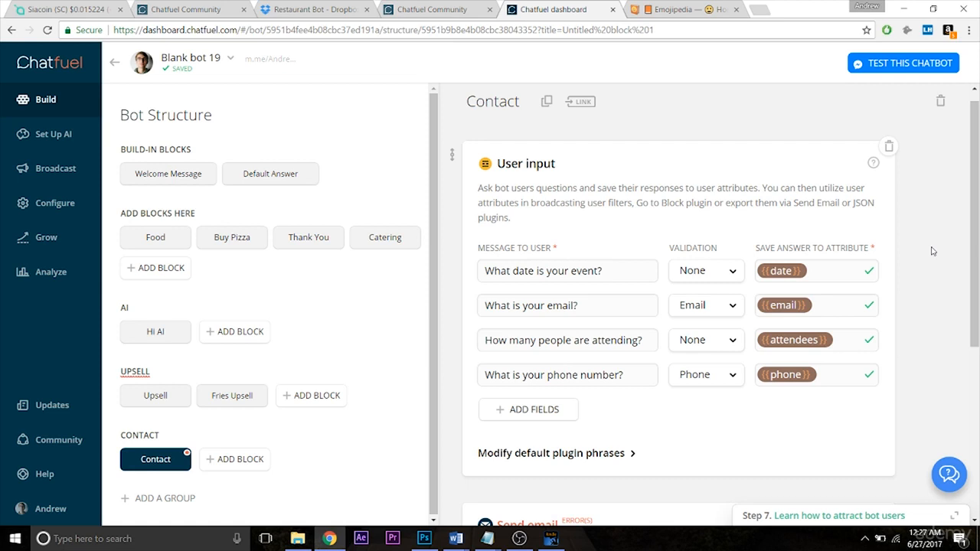
pyautogui.moveTo(978, 247); pyautogui.dragTo(977, 441)
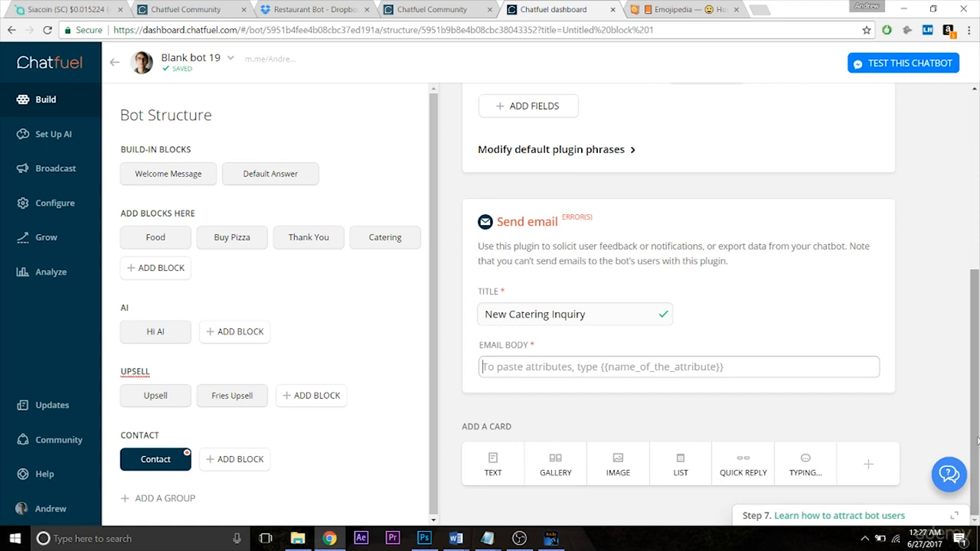
pyautogui.write('Name: {{')
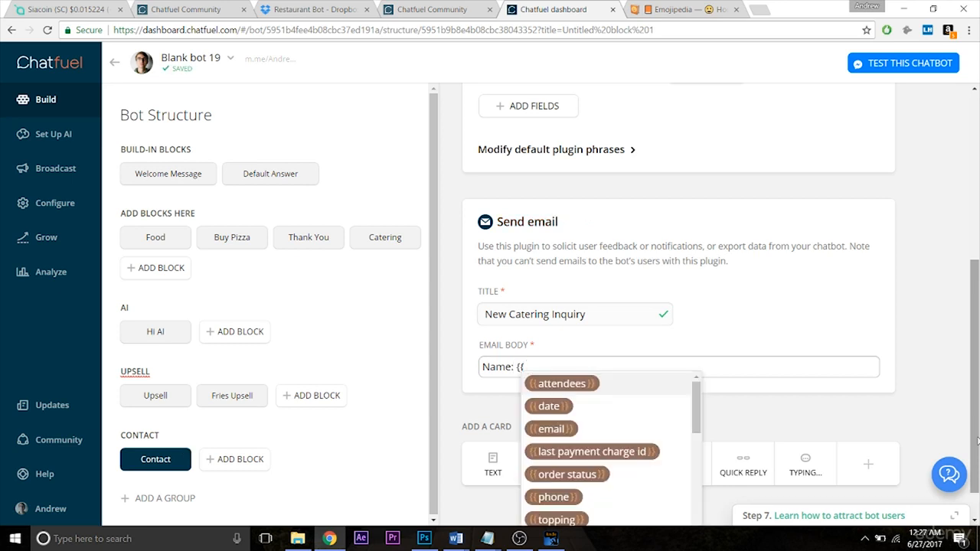
pyautogui.write('first')
pyautogui.press('Return')
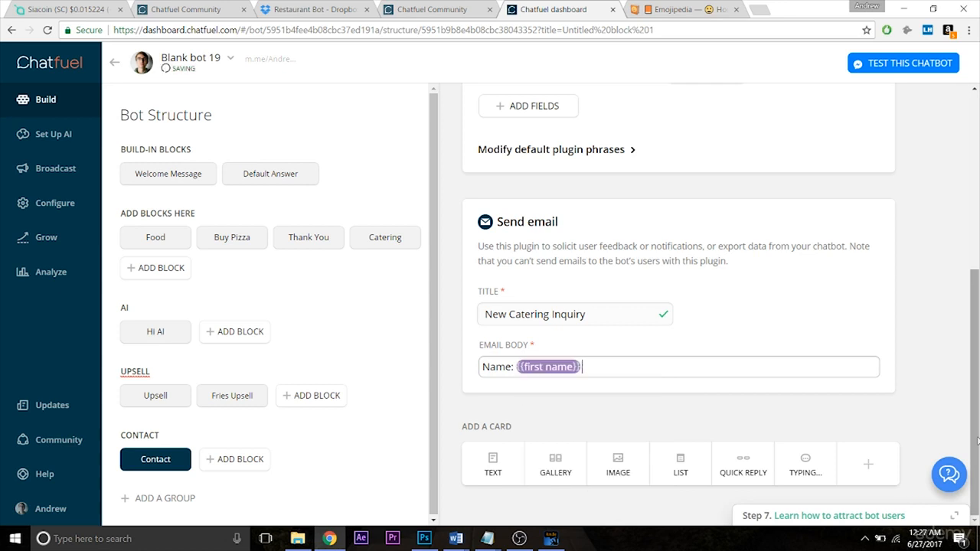
pyautogui.write('{{last nam')
pyautogui.press('Return')
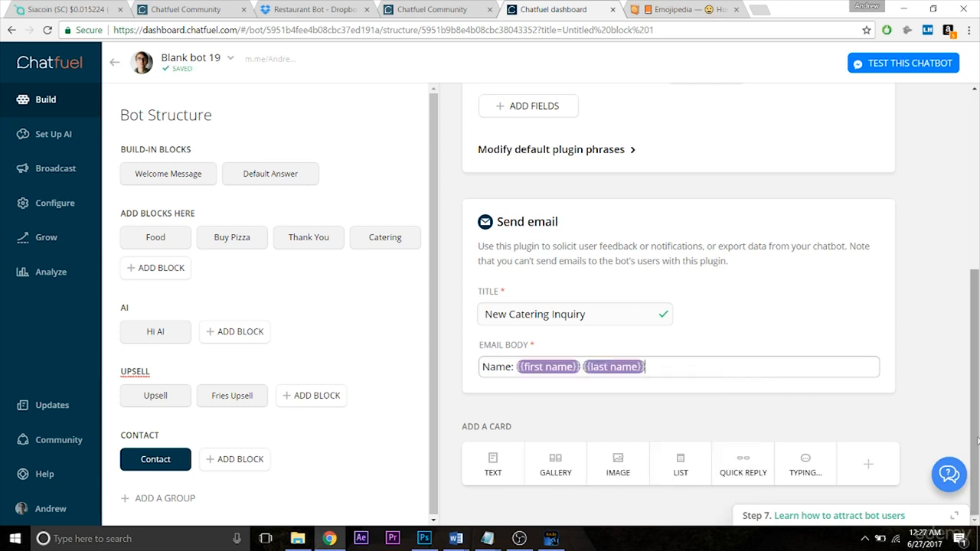
# Add separate lines labelled "Date:", "Email:", "Attendees:" and "Phone:" below the name line in the email body.
pyautogui.press('Return')
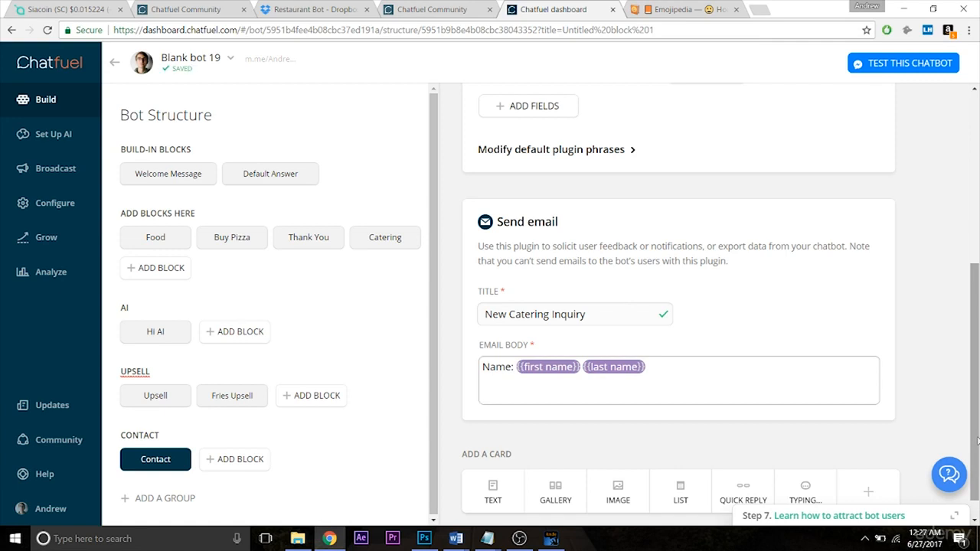
pyautogui.moveTo(978, 441); pyautogui.dragTo(977, 325)
pyautogui.write('Date:')
pyautogui.press('Return')
pyautogui.moveTo(976, 362)
pyautogui.mouseDown()
pyautogui.moveTo(978, 240)
pyautogui.moveTo(978, 377)
pyautogui.mouseUp()
pyautogui.write('Email:')
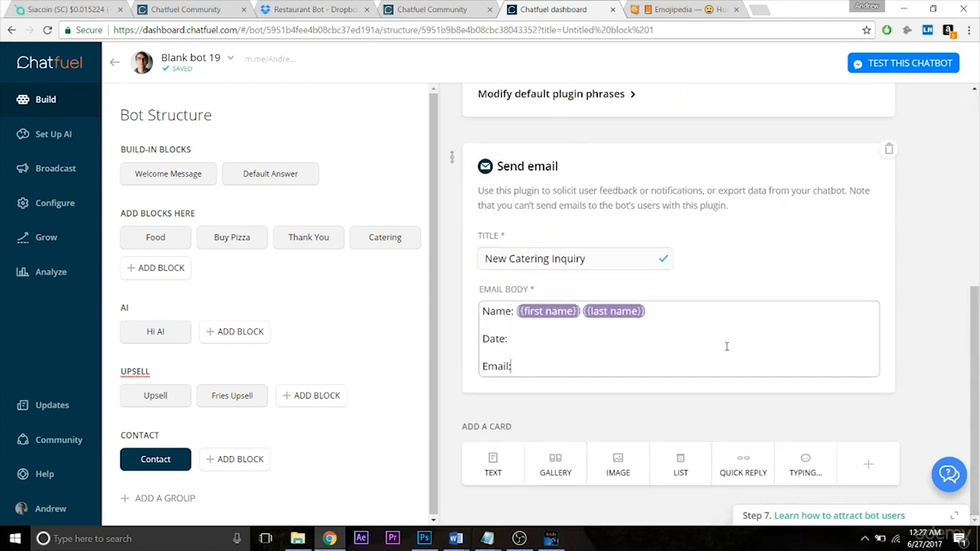
pyautogui.press('Return')
pyautogui.write('Attendees:')
pyautogui.press('Return')
pyautogui.write('Phone:')
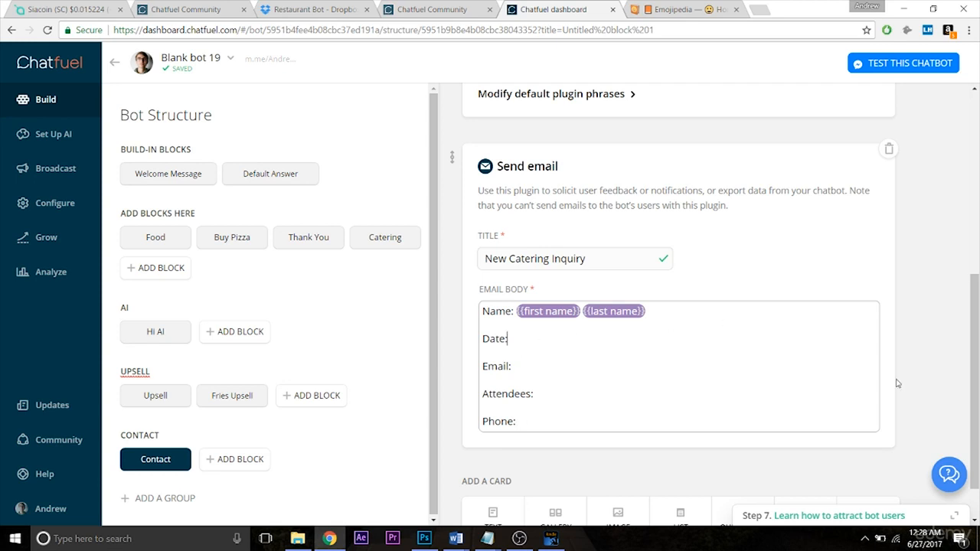
# Insert the {{date}} attribute after "Date:" and the {{email}} attribute after "Email:" in the email body.
pyautogui.moveTo(975, 398); pyautogui.dragTo(977, 257)
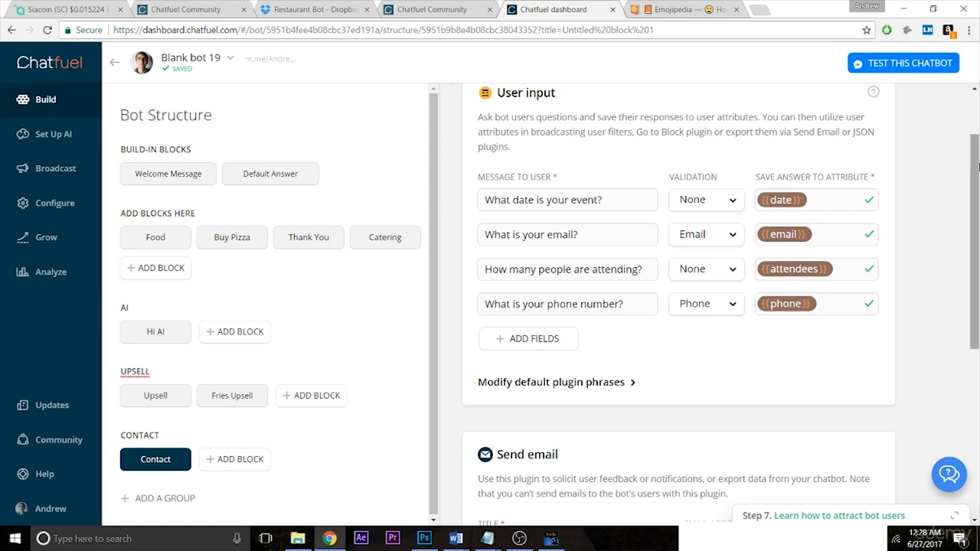
pyautogui.scroll(-4, 621, 208)
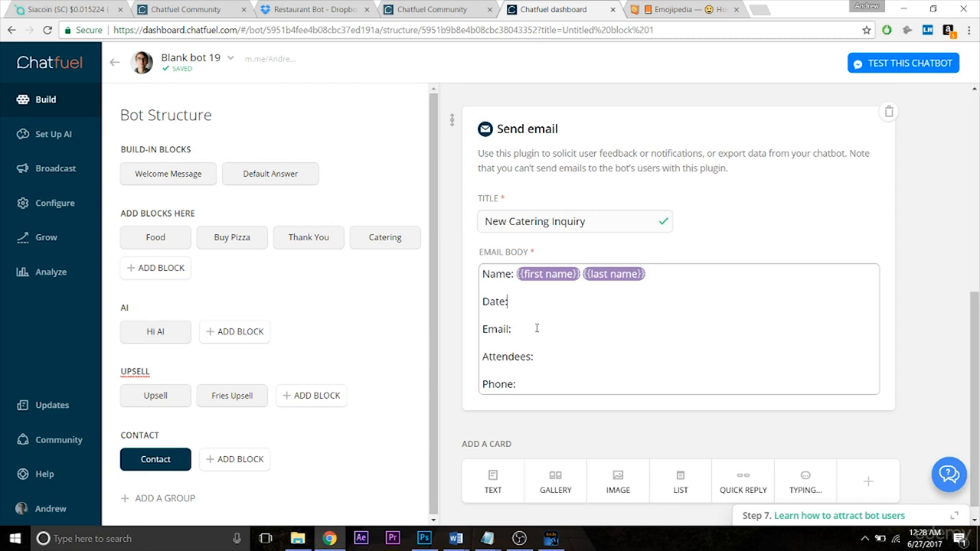
pyautogui.write('{{date')
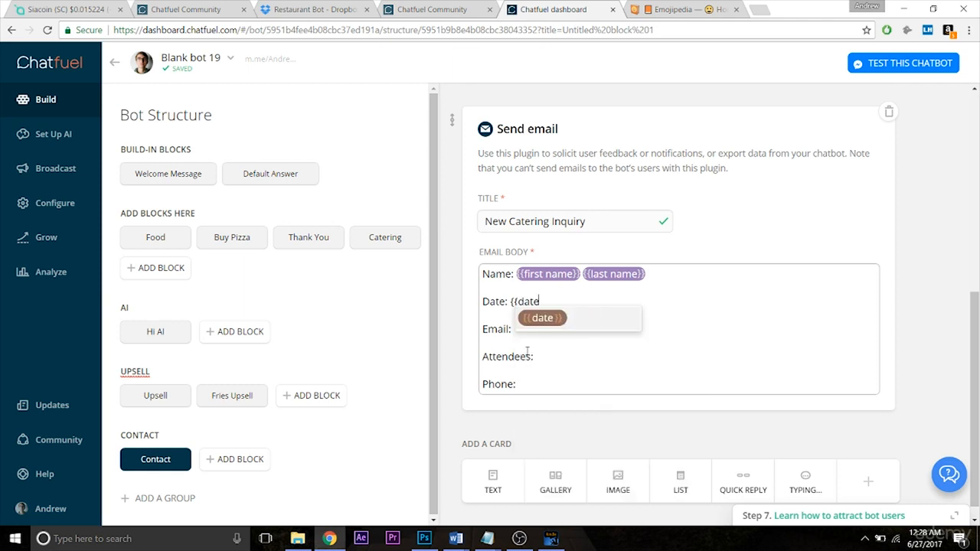
pyautogui.press('Return')
pyautogui.write('{{email')
pyautogui.press('Return')
pyautogui.press('Down')
pyautogui.press('Down')
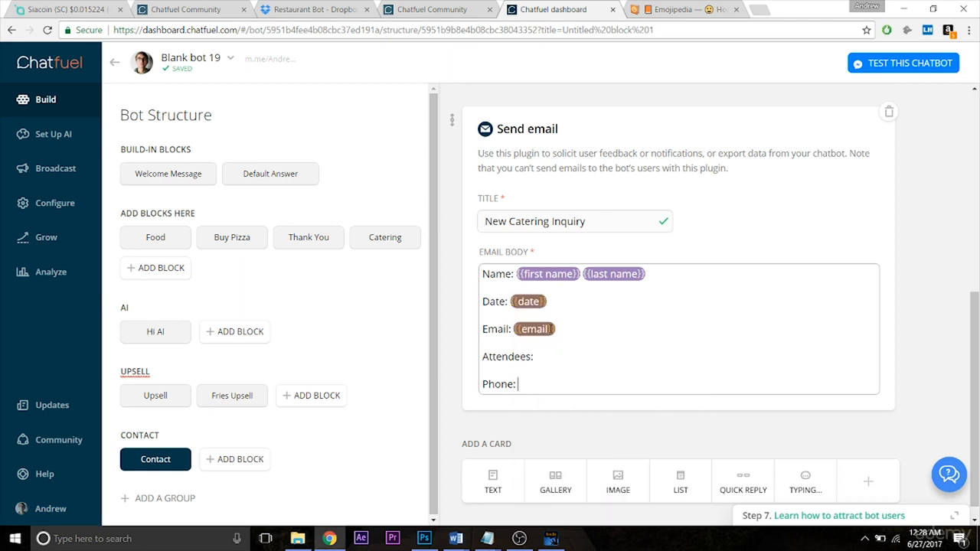
# Insert the {{attendees}} attribute after "Attendees:" and the {{phone}} attribute after "Phone:" in the email body.
pyautogui.click(556, 357)
pyautogui.write('{{att')
pyautogui.press('Return')
pyautogui.press('Down')
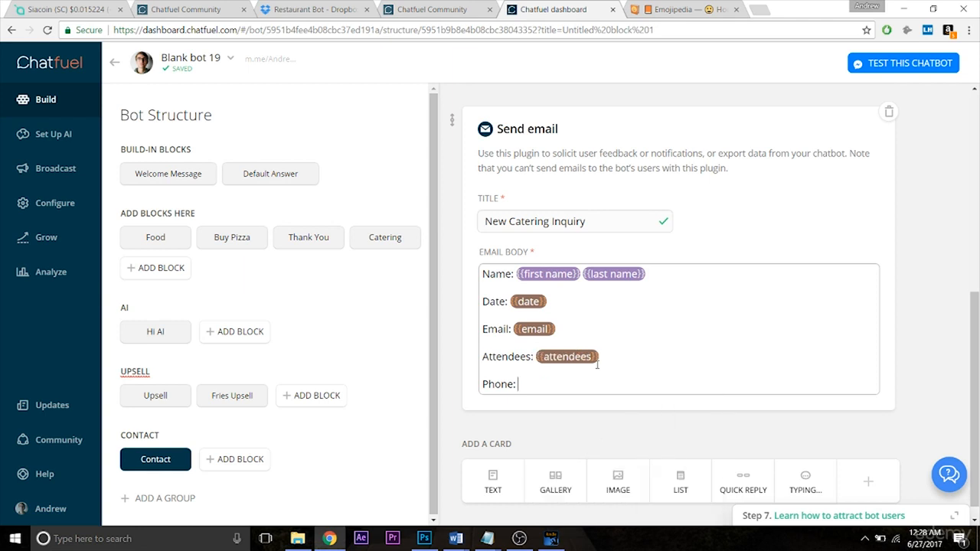
pyautogui.write('{{ph')
pyautogui.press('Return')
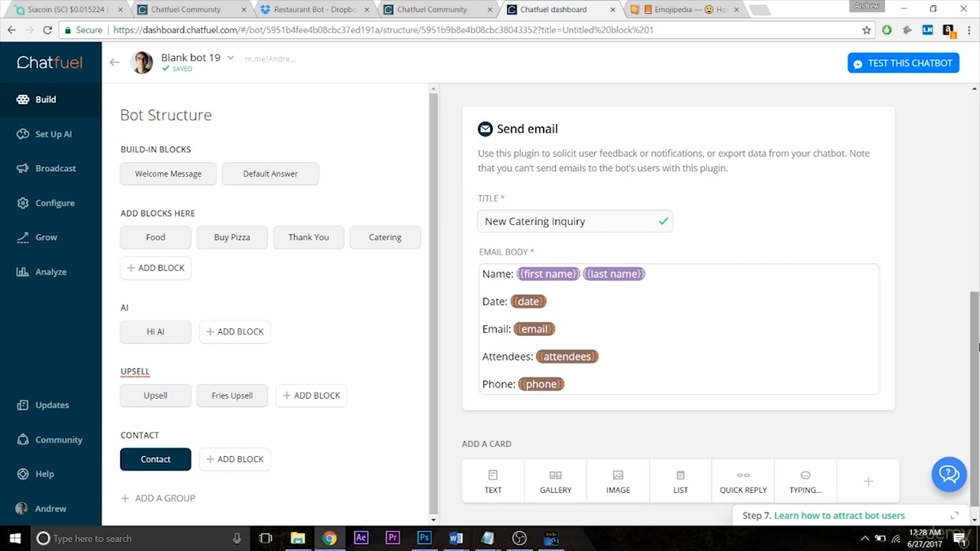
# Review the Welcome Message block's quick replies and the Contact block's User input and Send email cards.
pyautogui.moveTo(979, 357); pyautogui.dragTo(979, 157)
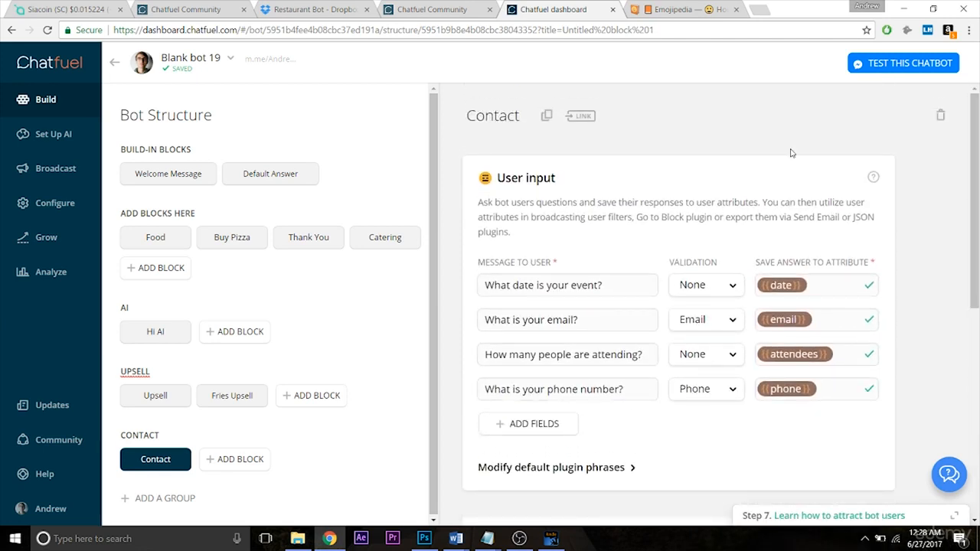
pyautogui.click(192, 174)
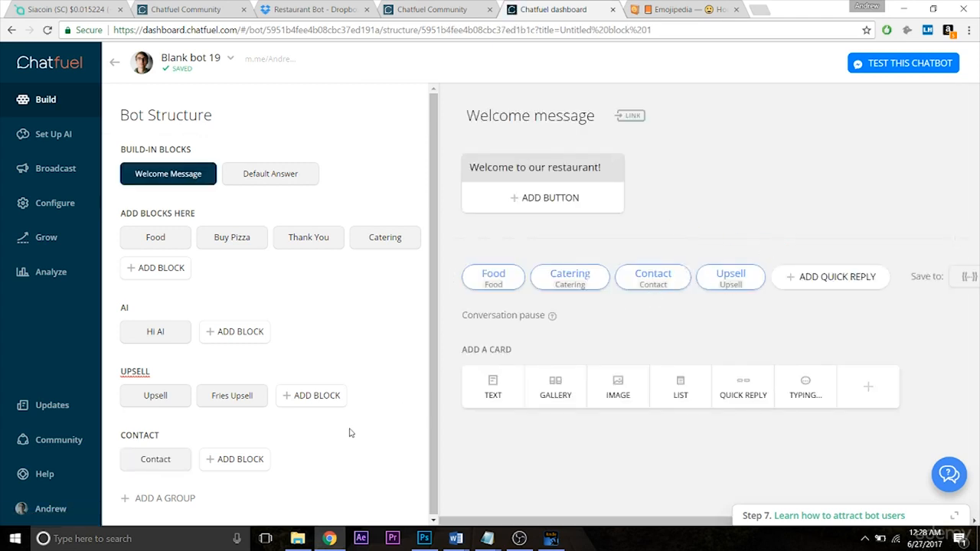
pyautogui.click(169, 465)
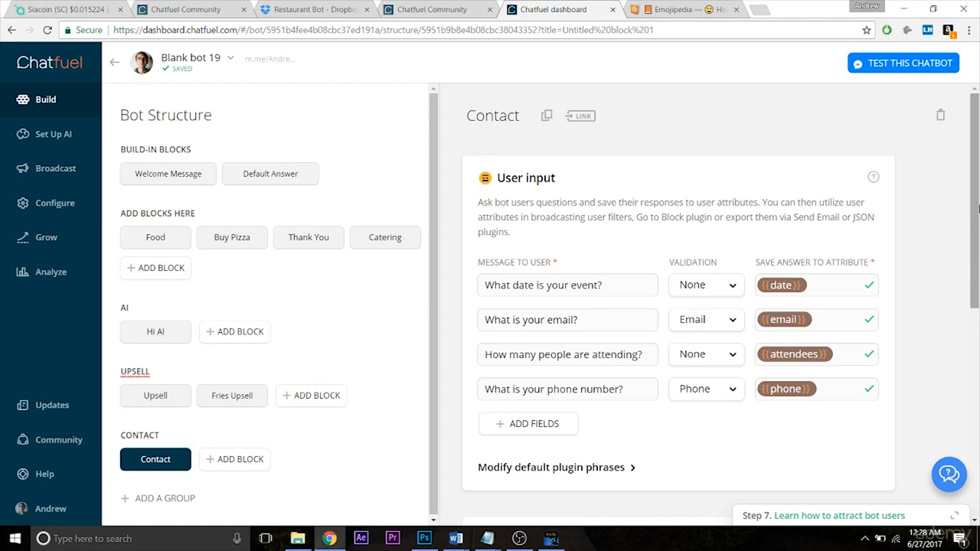
pyautogui.scroll(-1, 504, 186)
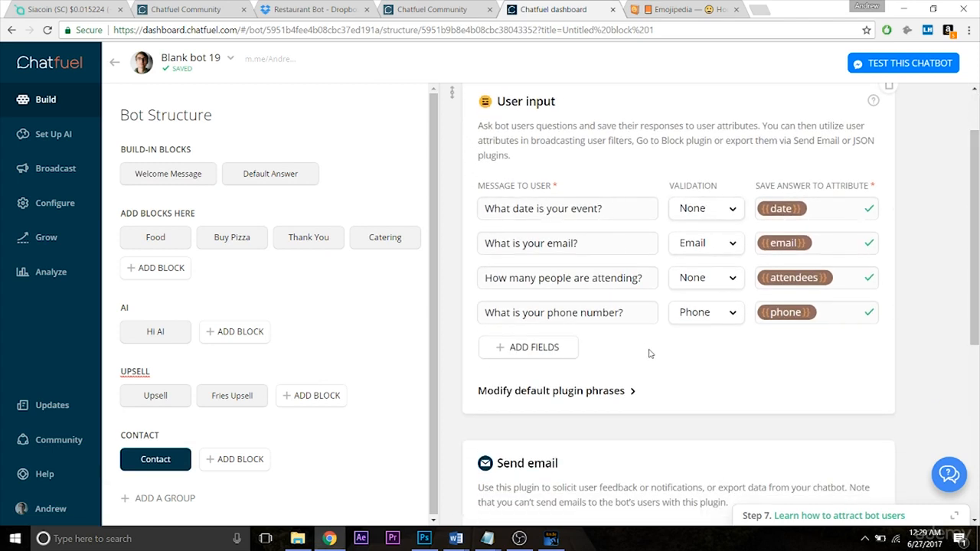
pyautogui.moveTo(978, 291); pyautogui.dragTo(977, 430)
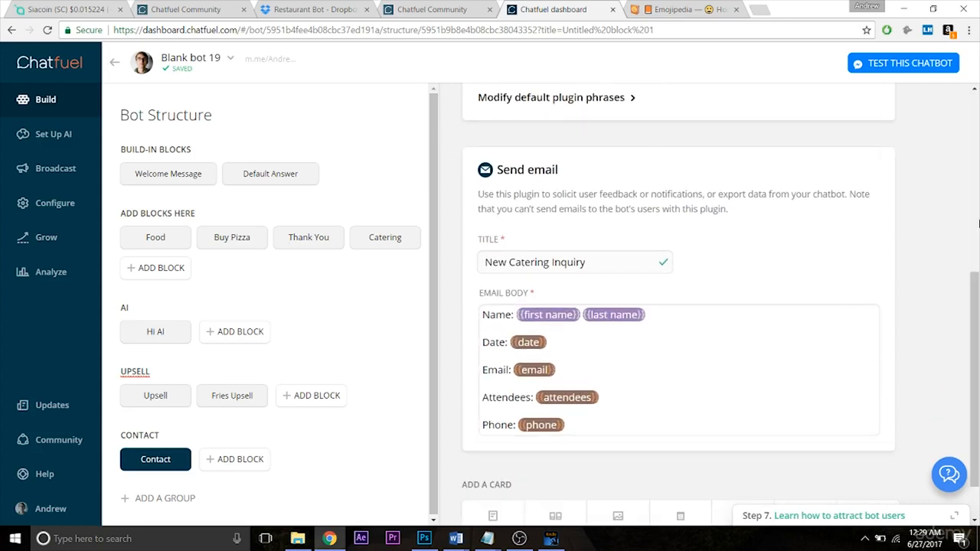
pyautogui.moveTo(978, 311); pyautogui.dragTo(978, 340)
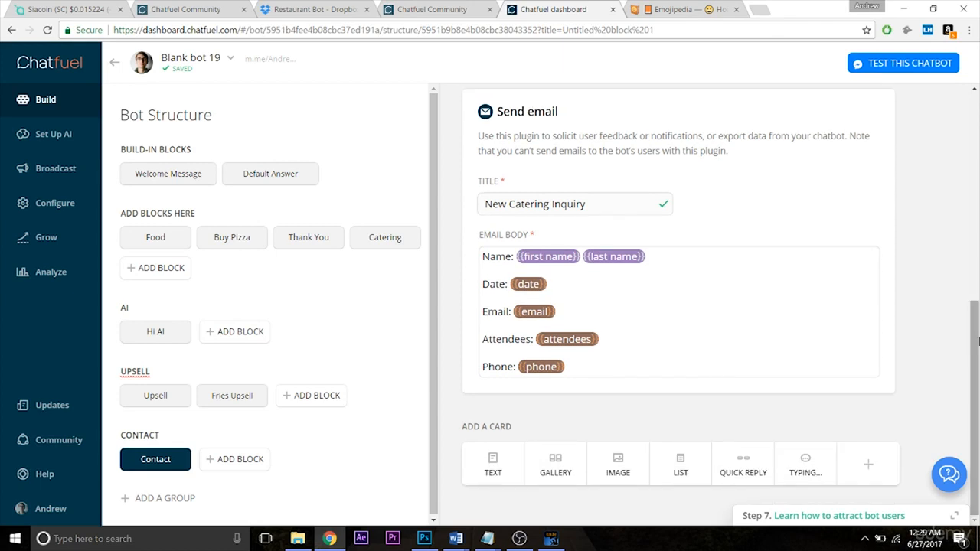
# Add a text card below the Send email card reading "Thanks for your inquiry! We'll be in touch soon, {{first name}}.".
pyautogui.click(493, 464)
pyautogui.moveTo(978, 398); pyautogui.dragTo(978, 418)
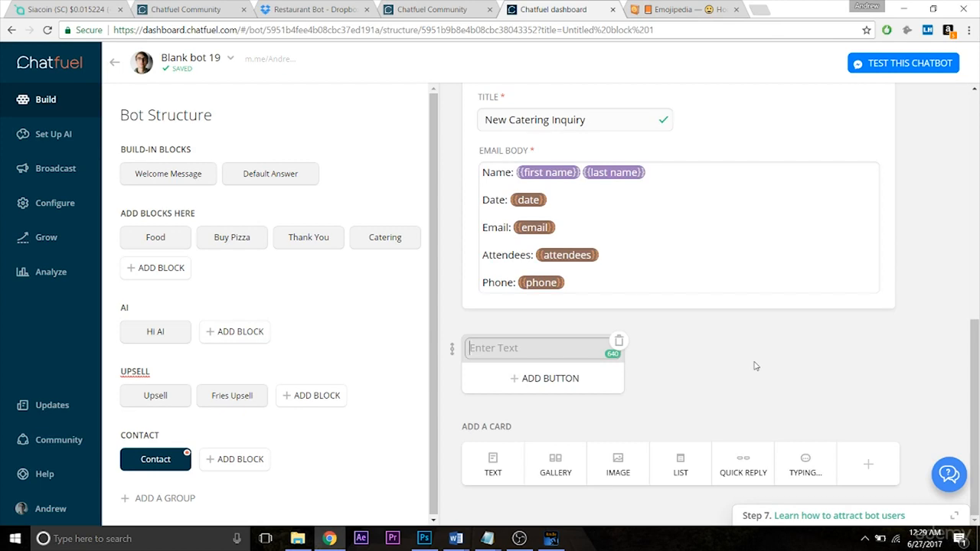
pyautogui.write("Thanks for your inquiry! We'll be in")
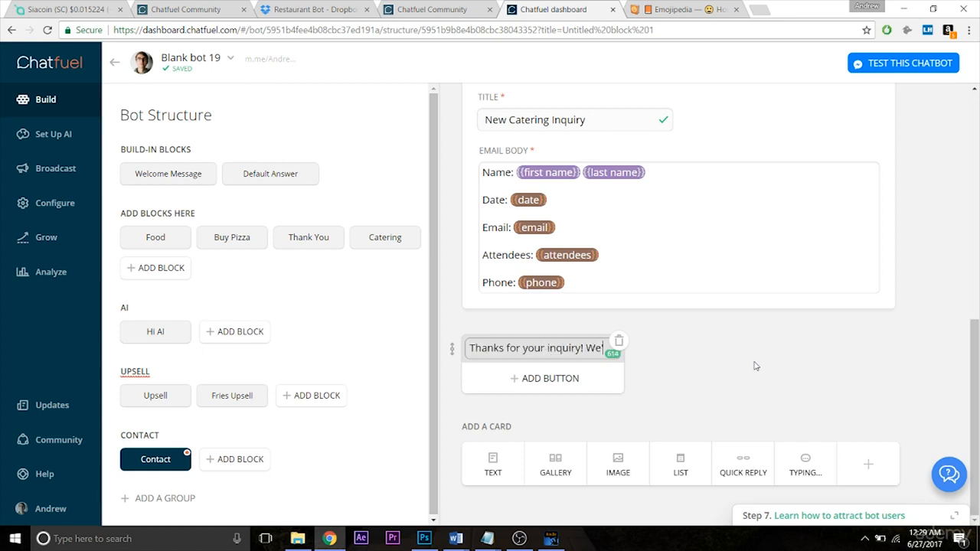
pyautogui.write(' touch soon')
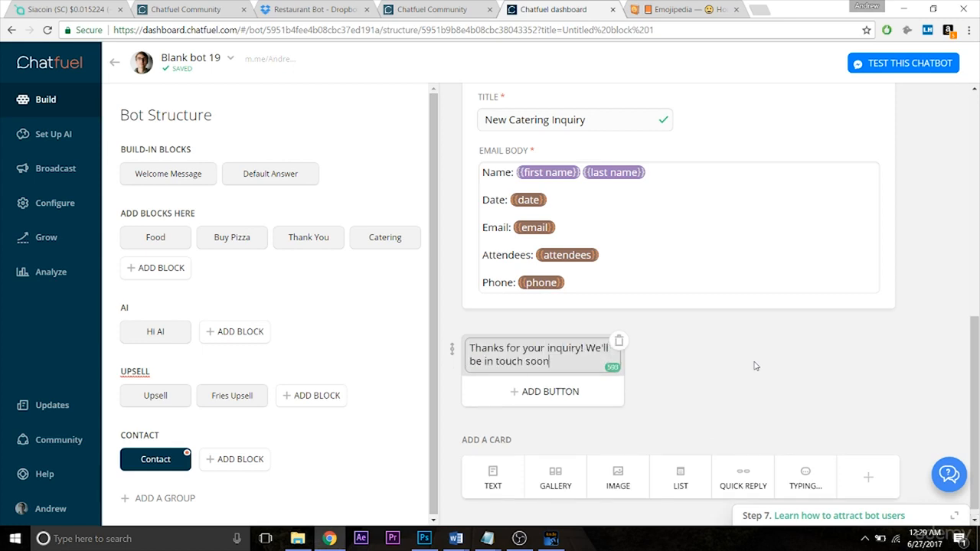
pyautogui.write(', {{firs')
pyautogui.press('Return')
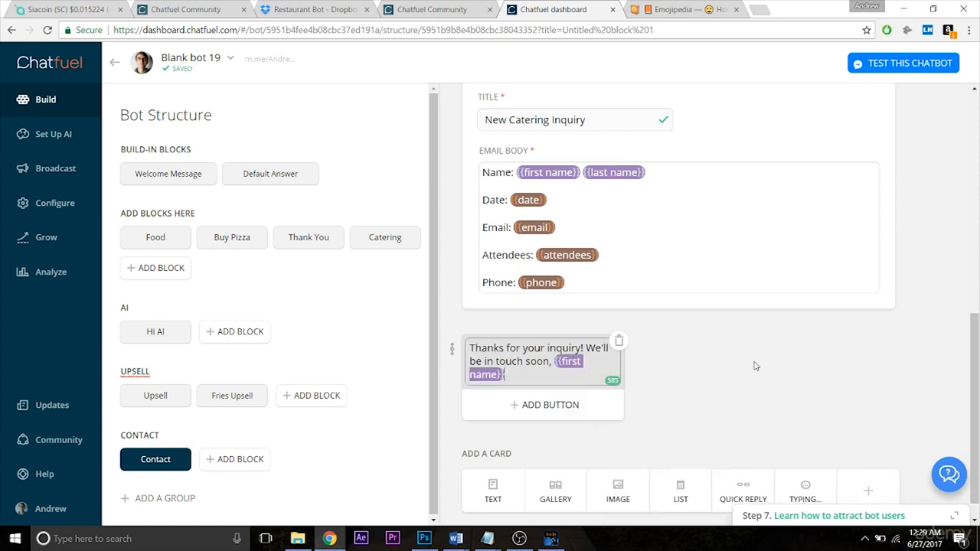
pyautogui.click(855, 360)
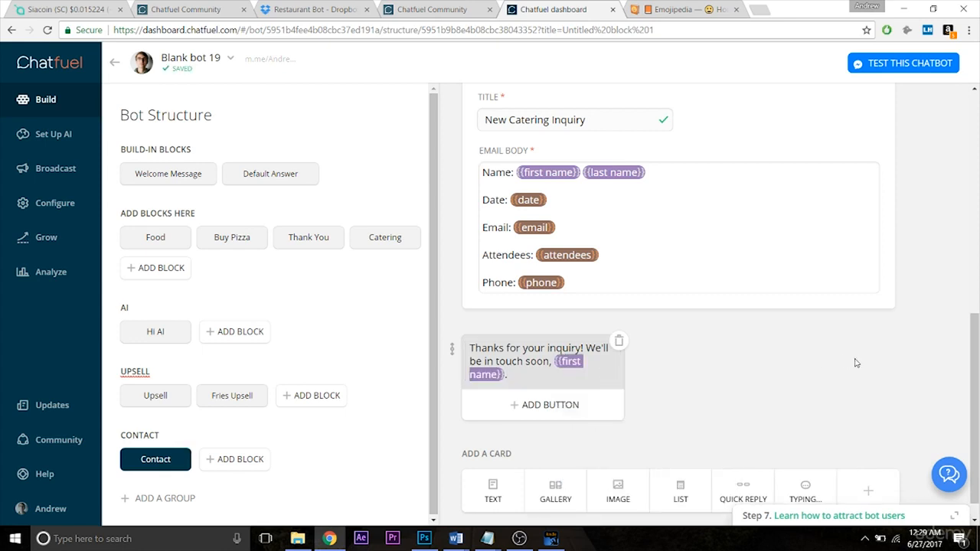
pyautogui.moveTo(978, 394); pyautogui.dragTo(978, 406)
pyautogui.moveTo(978, 347); pyautogui.dragTo(975, 116)
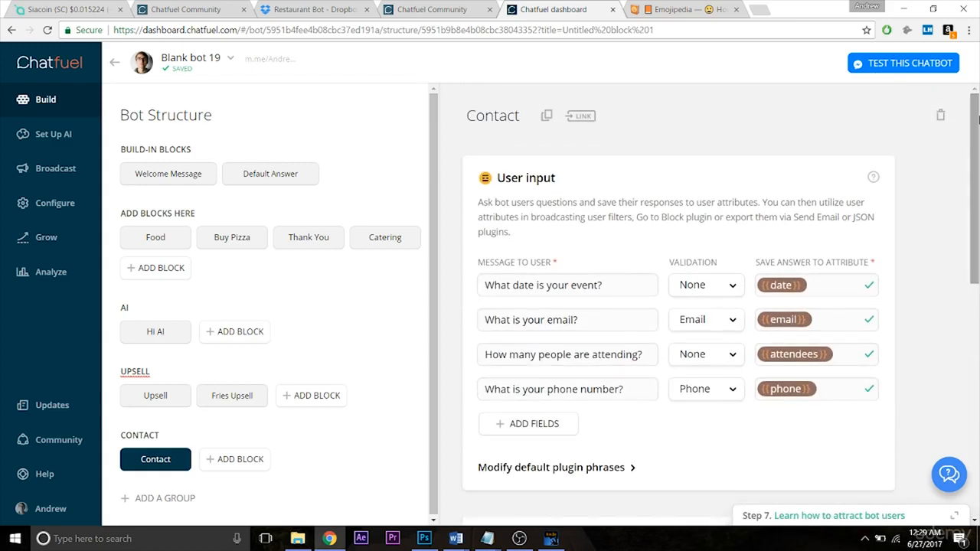